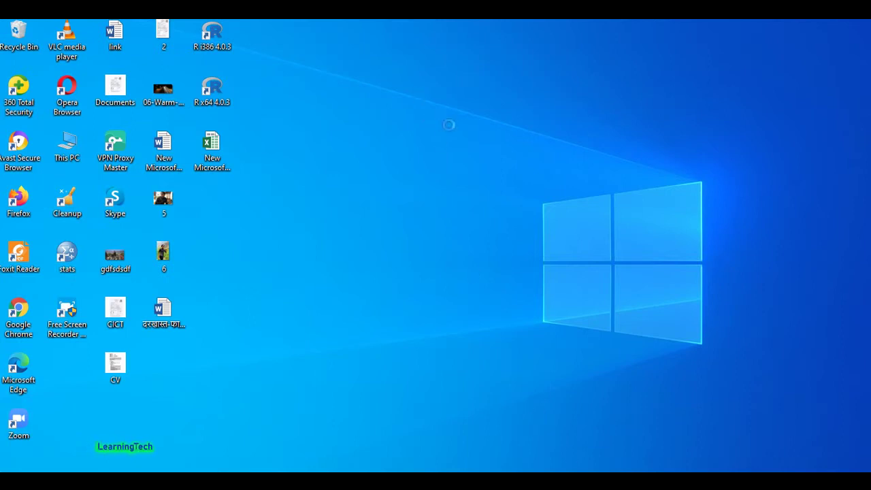
- Refresh the desktop and switch to the demo.sav data file in IBM SPSS Statistics
right_click(418, 89)
click(447, 127)
right_click(404, 128)
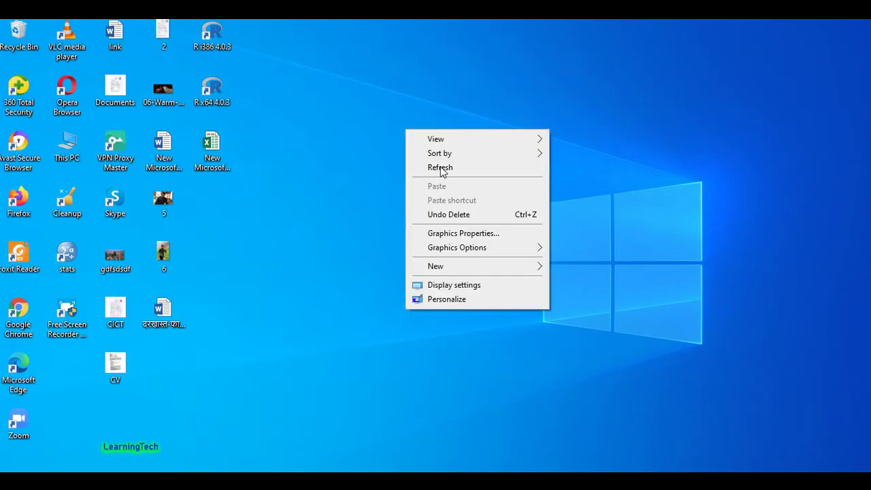
click(442, 167)
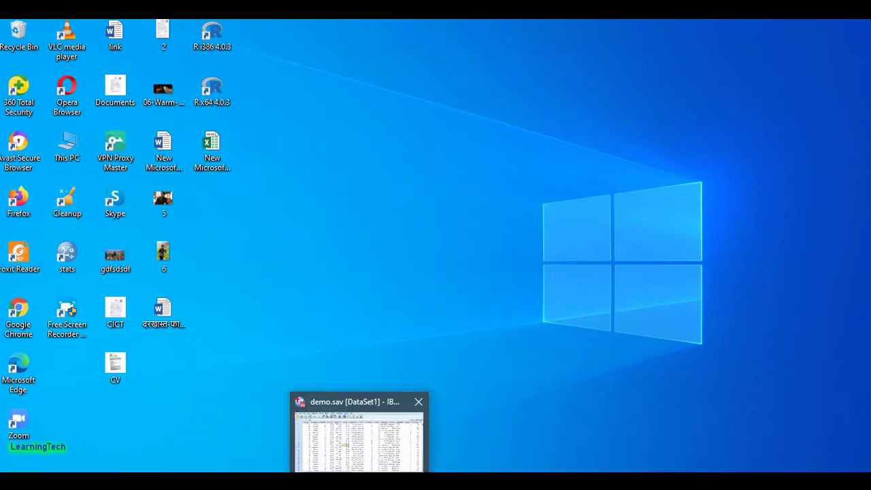
click(359, 480)
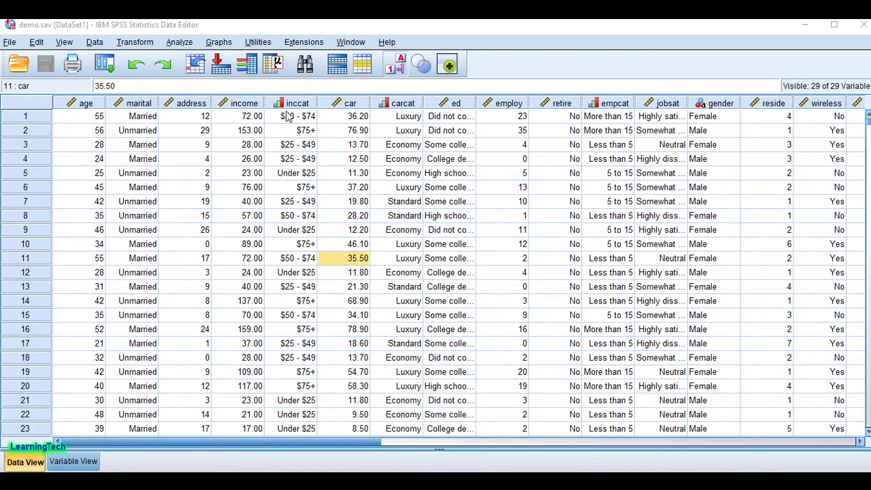
- Examine the age, address and income columns of the data set as scale variables for a correlation
click(246, 104)
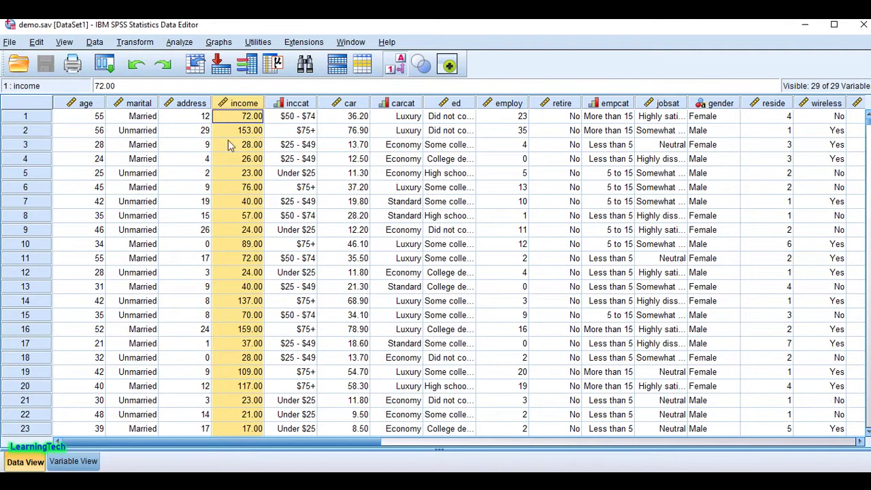
click(86, 104)
click(247, 106)
click(86, 103)
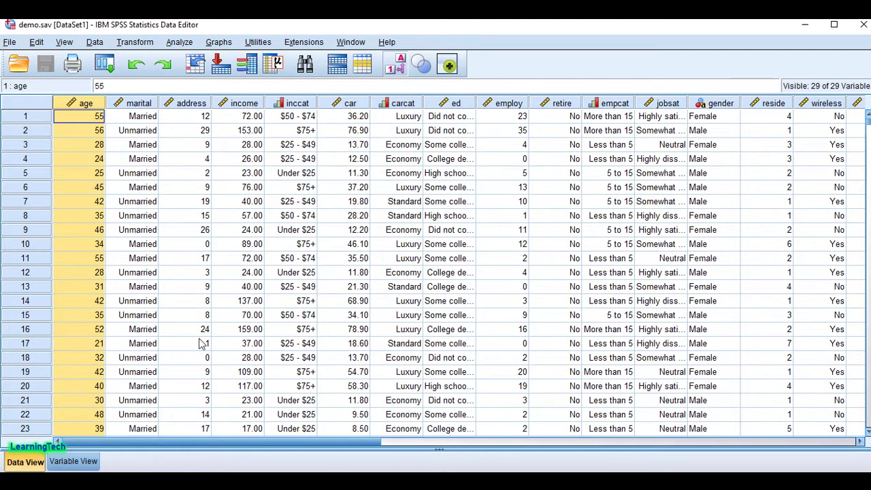
click(199, 287)
click(87, 103)
click(194, 106)
click(97, 104)
click(204, 107)
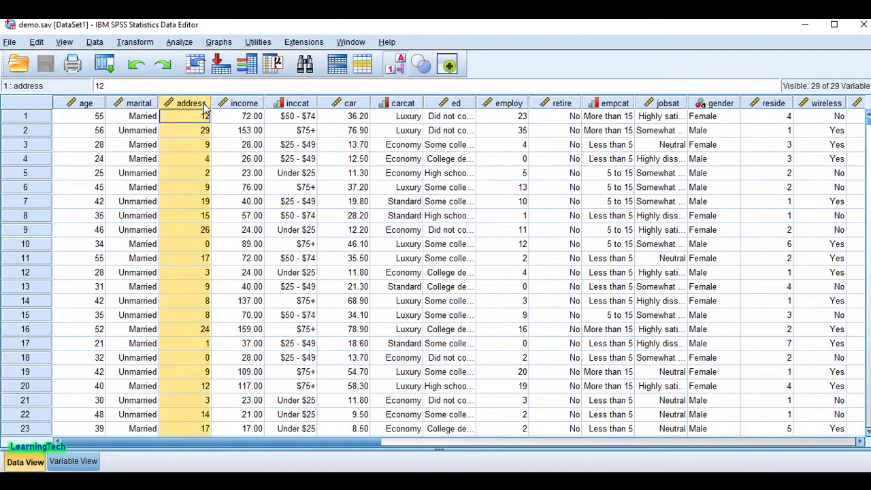
click(80, 106)
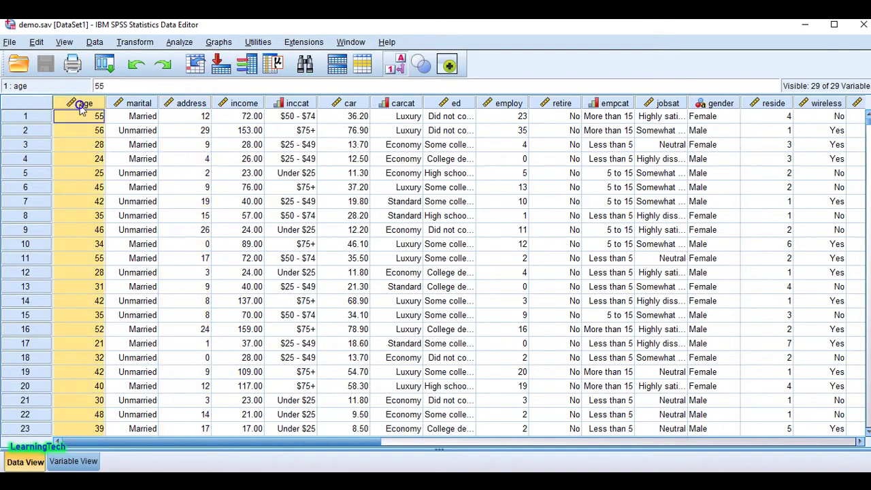
click(184, 105)
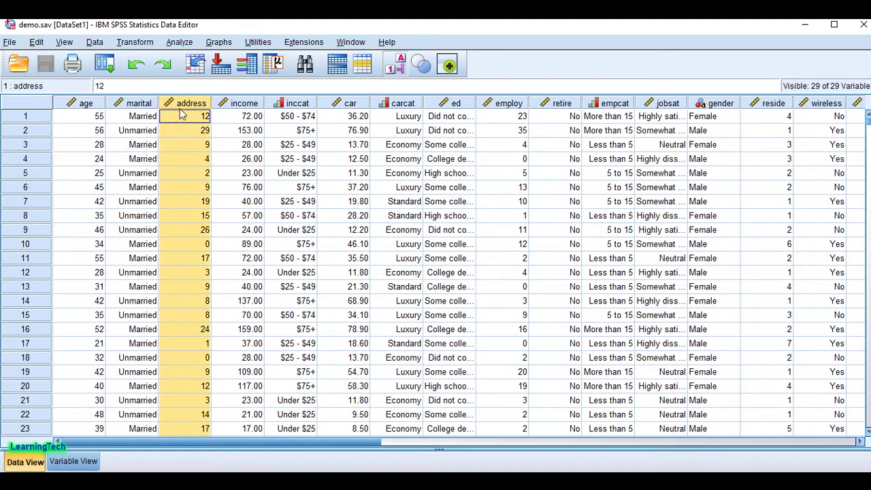
click(238, 105)
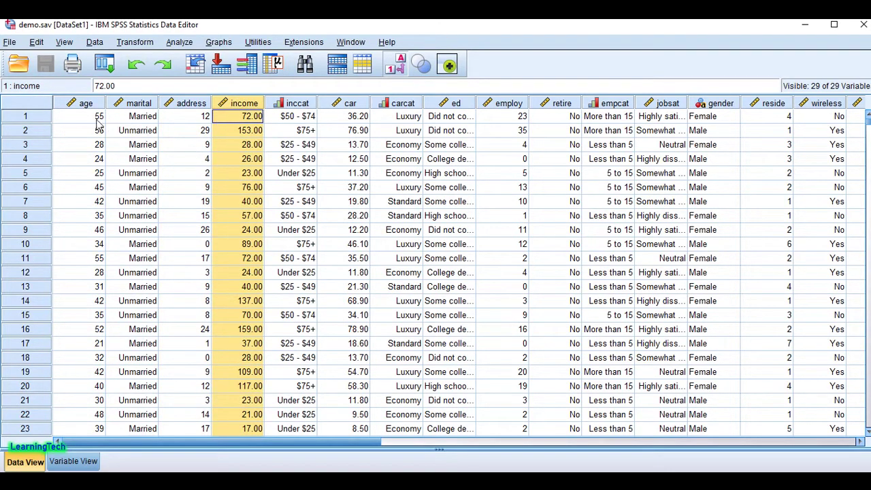
click(79, 108)
click(174, 109)
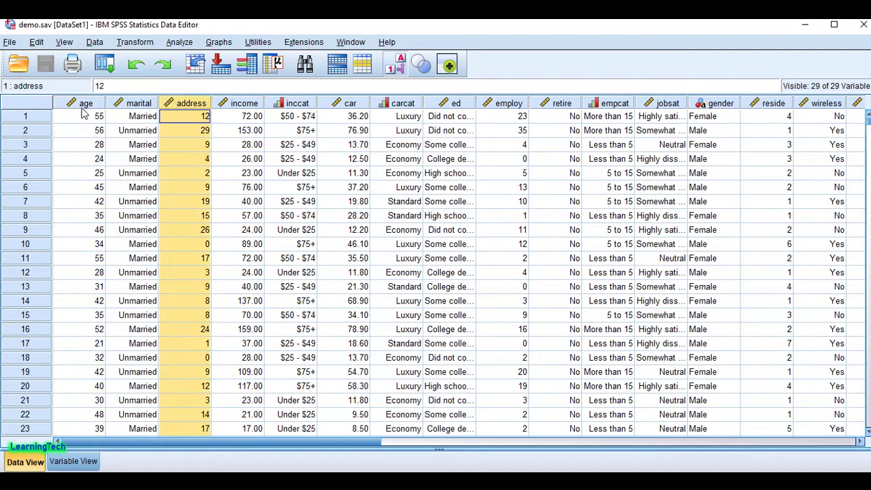
click(83, 107)
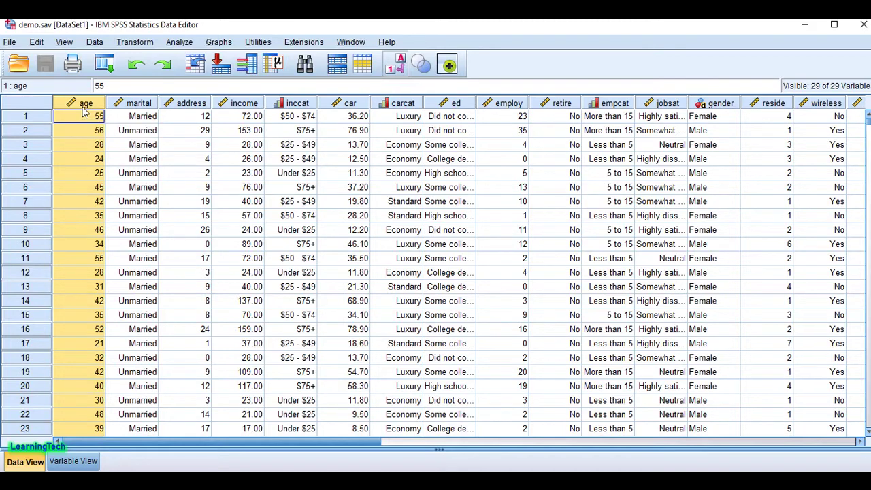
scroll(194, 171, down, 4)
scroll(195, 171, up, 4)
click(168, 173)
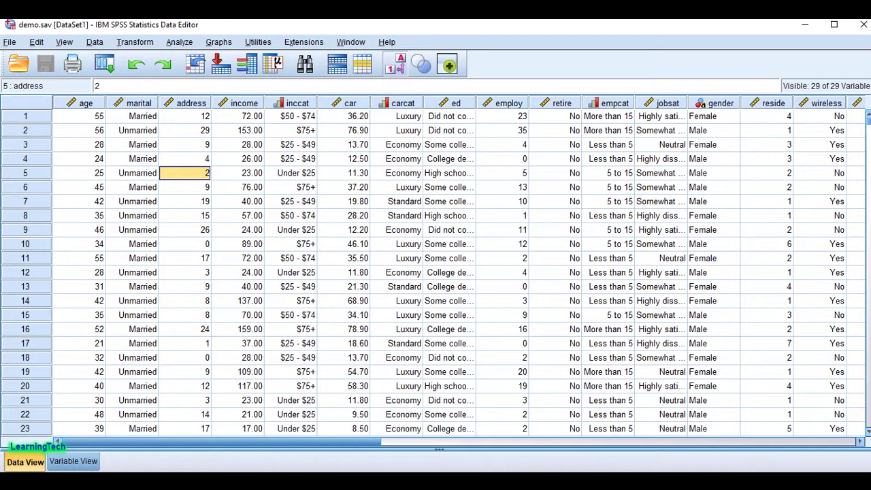
- Set up a Bivariate Correlations analysis with Age in years and Household income as the variables
click(180, 43)
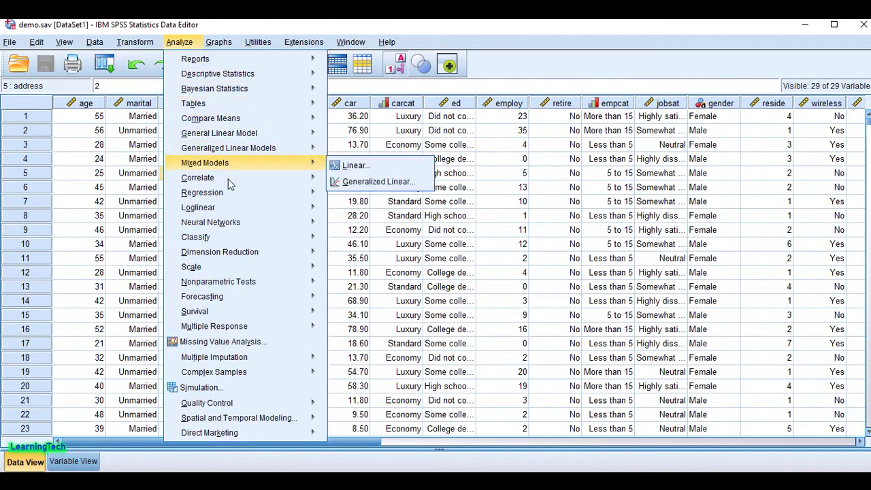
mouse_move(234, 182)
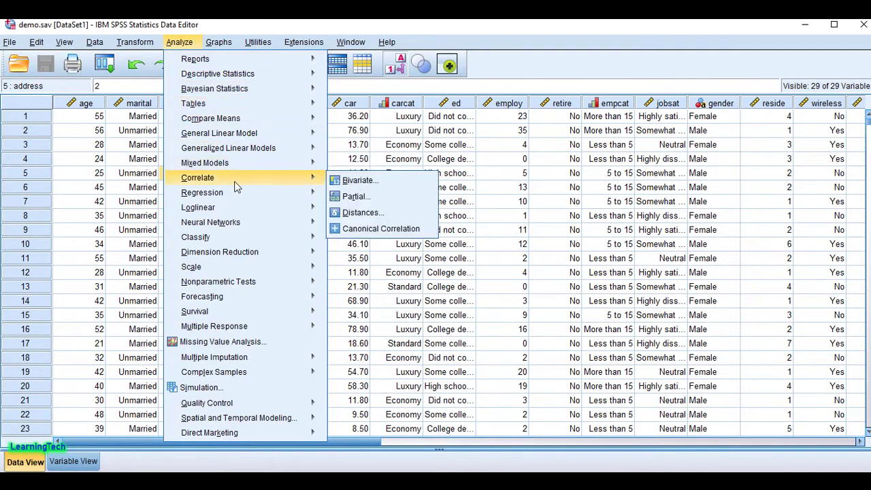
click(380, 183)
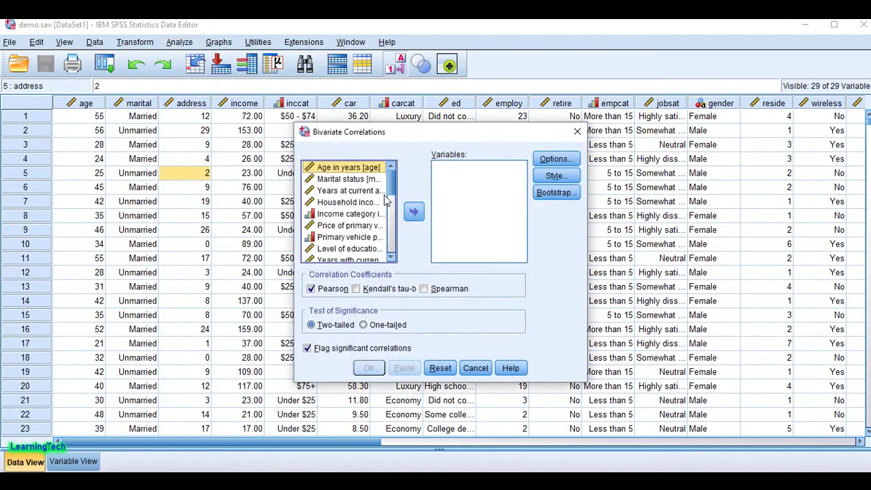
drag(446, 133, 387, 106)
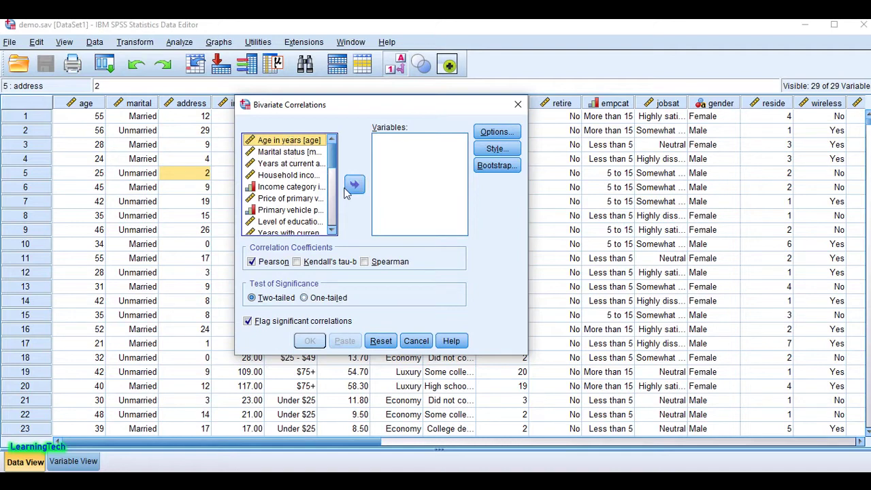
click(355, 185)
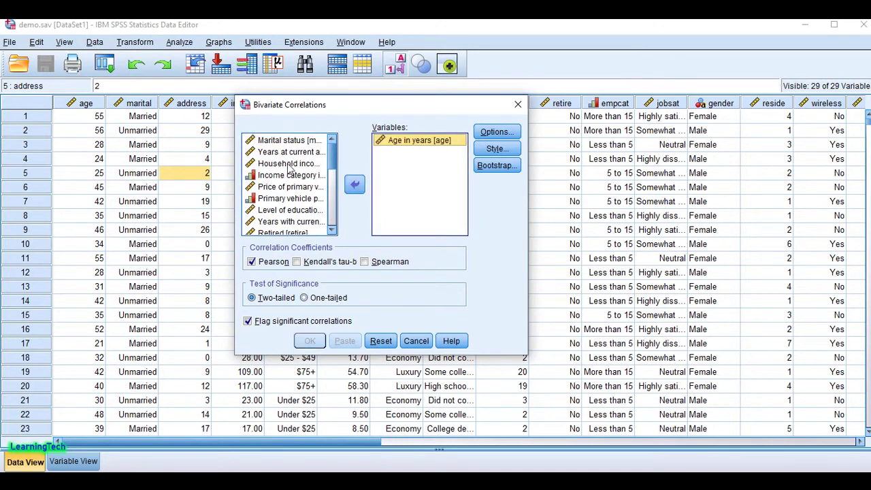
drag(279, 167, 409, 181)
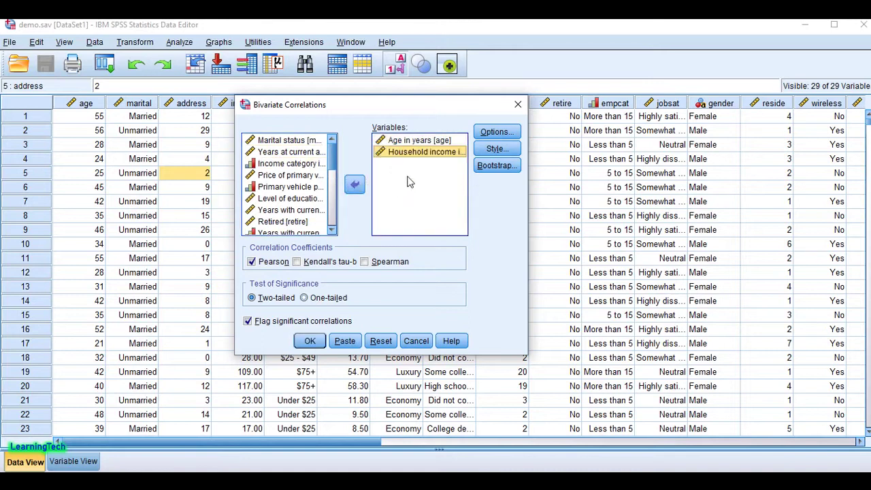
click(418, 141)
click(415, 151)
click(417, 141)
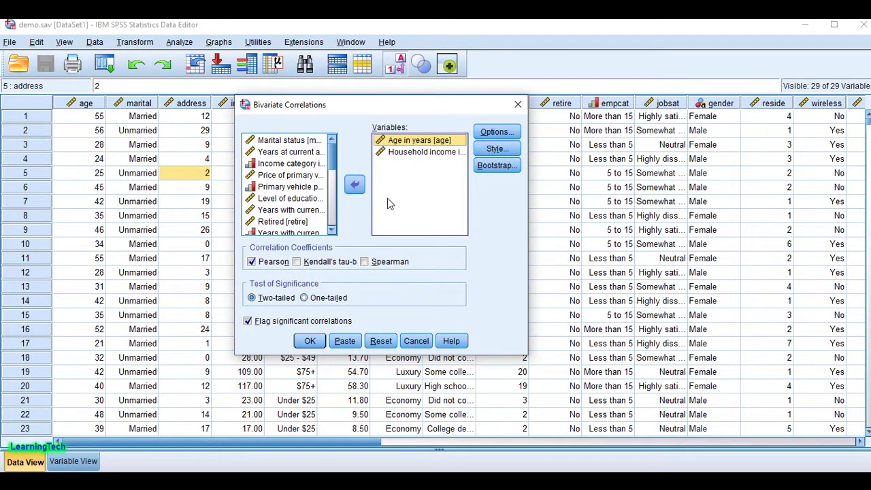
click(496, 133)
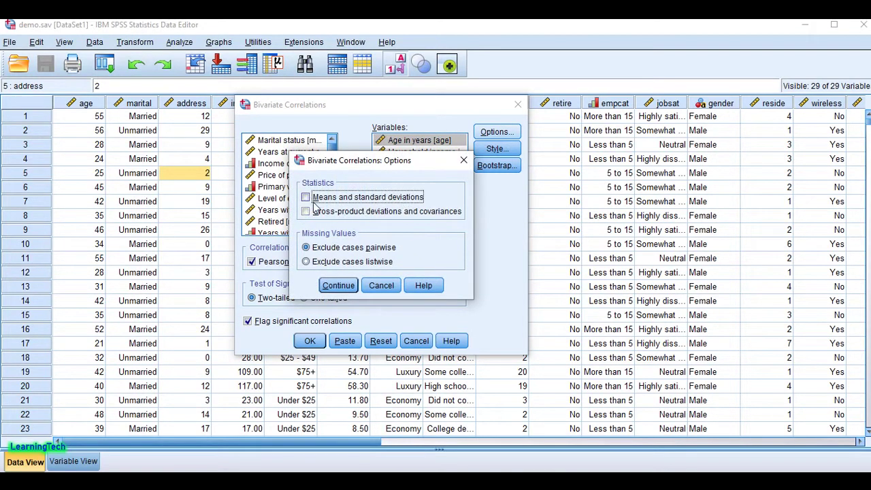
click(307, 198)
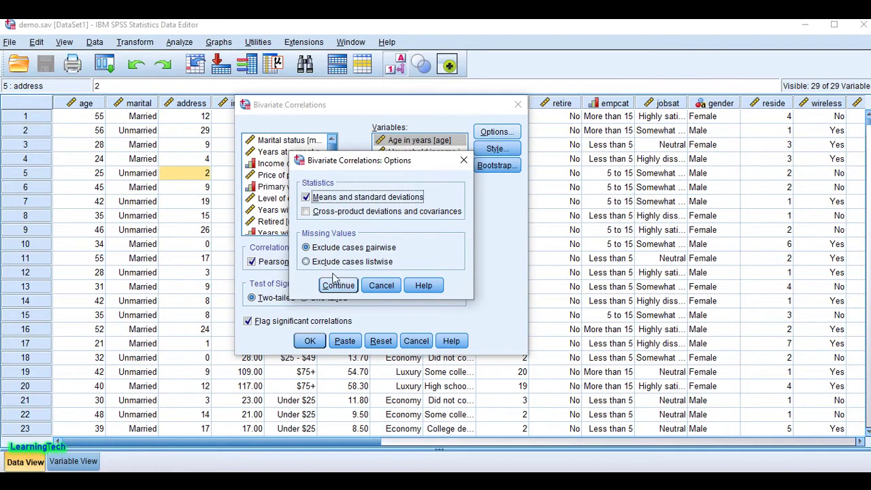
click(307, 197)
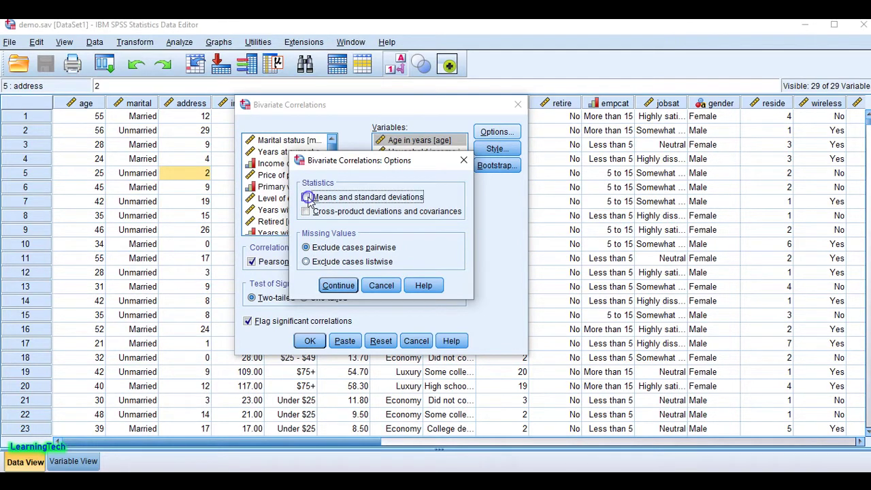
click(385, 285)
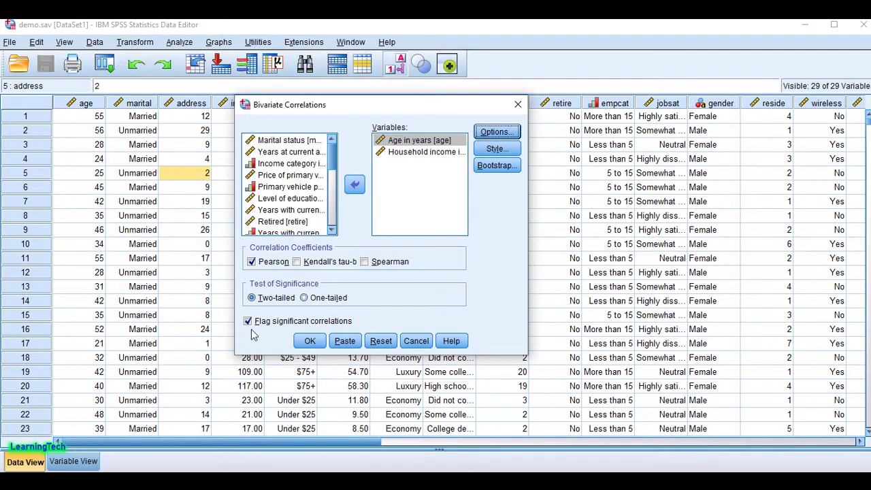
- Run the two-tailed Pearson correlation with significant correlations flagged
click(307, 342)
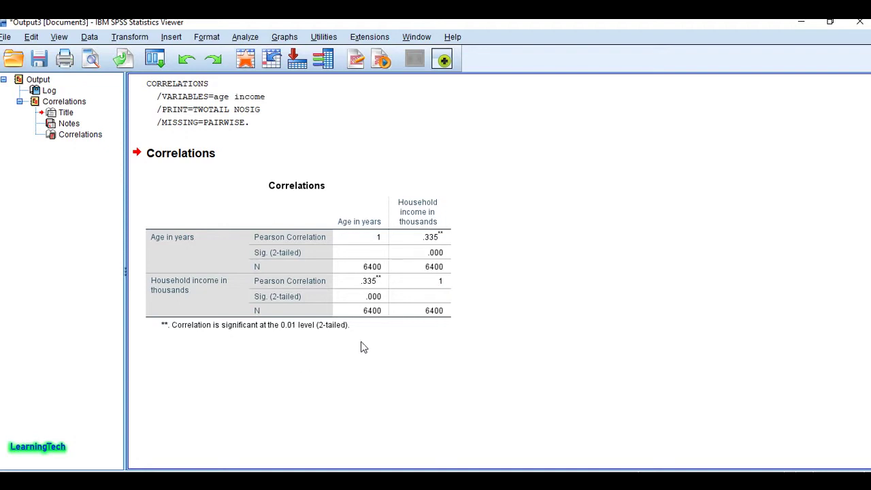
- Examine the Pearson coefficient, two-tailed significance, N and footnote in the Correlations output table for age and household income
click(289, 331)
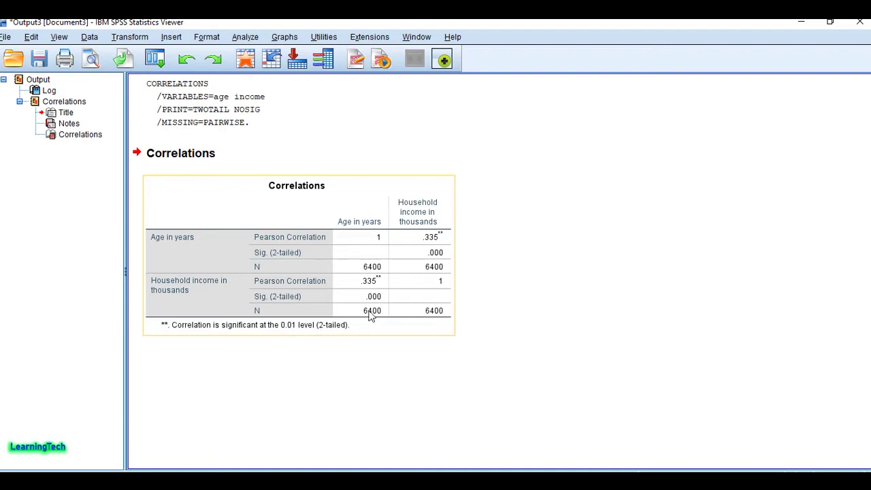
click(284, 253)
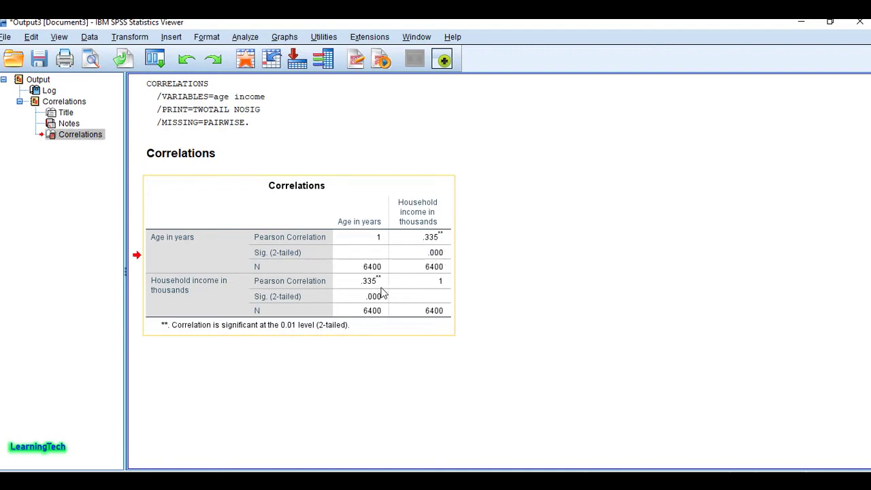
click(423, 236)
double_click(423, 237)
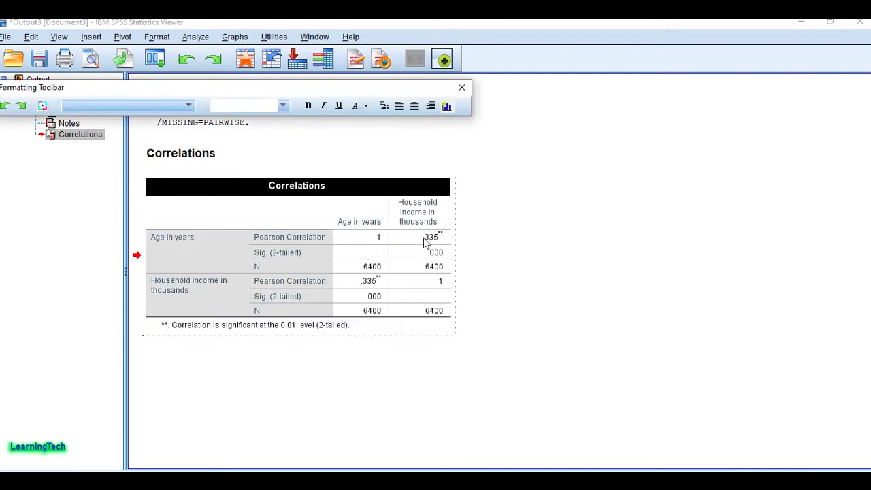
click(428, 239)
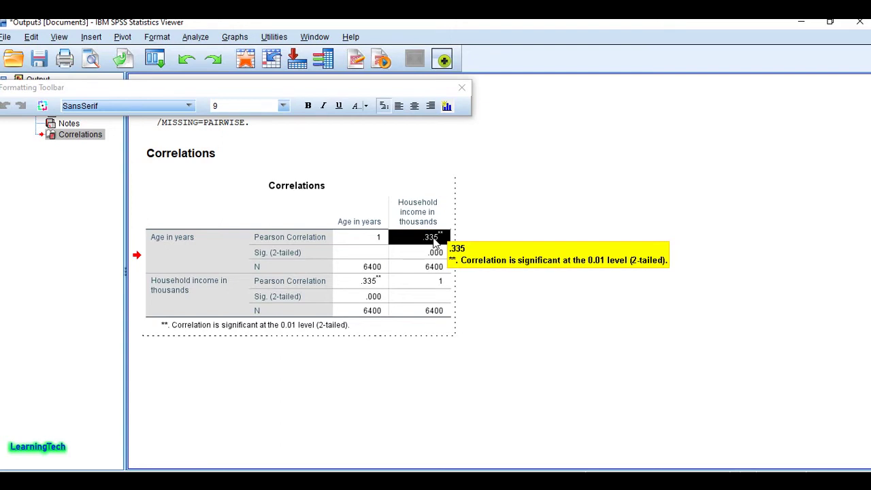
click(524, 273)
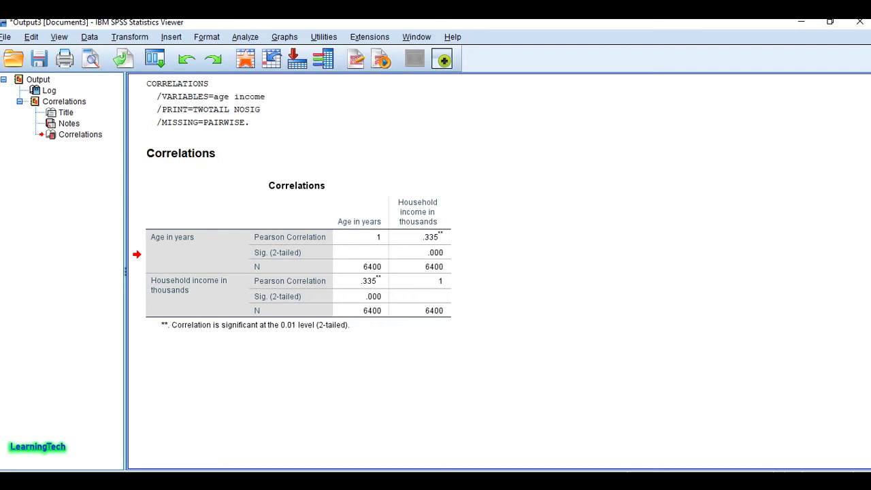
click(629, 265)
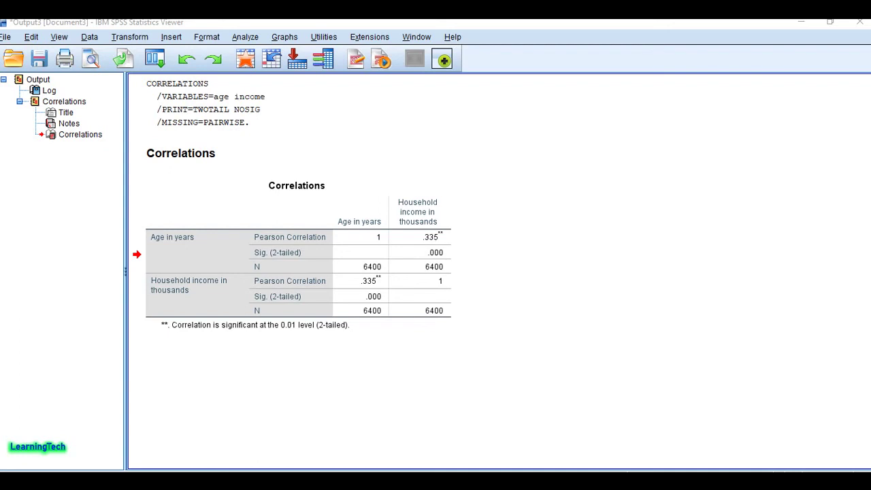
click(427, 294)
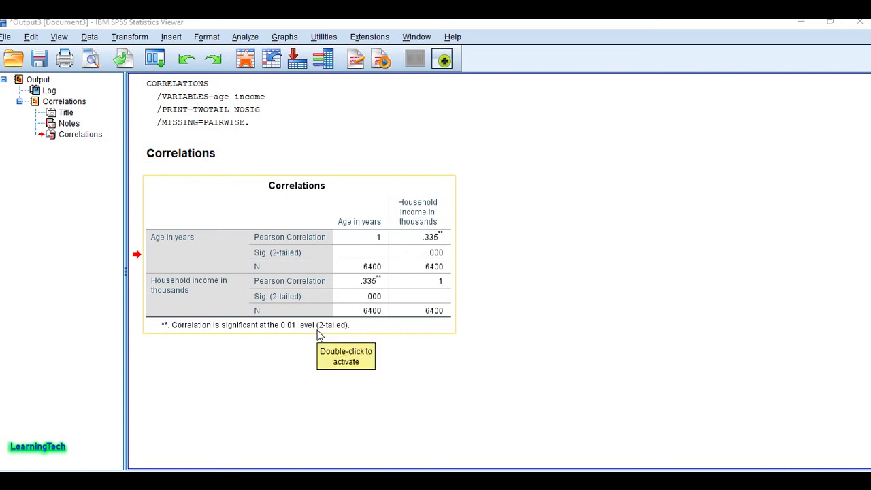
click(472, 320)
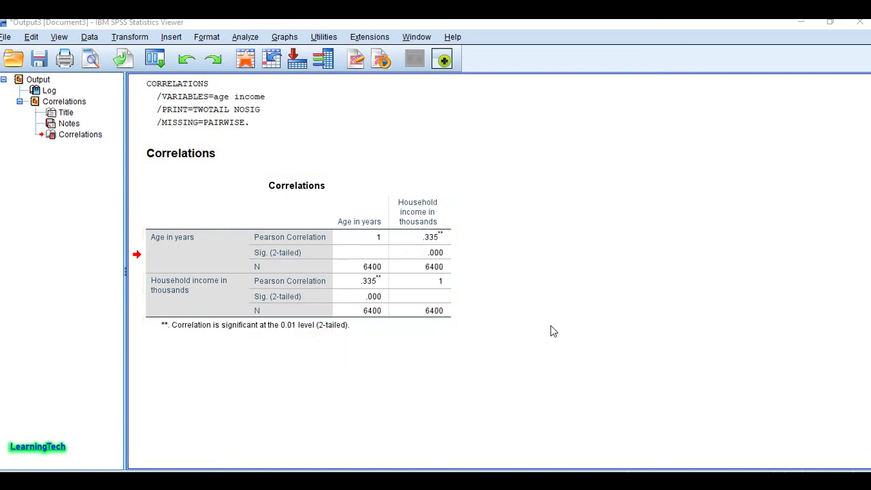